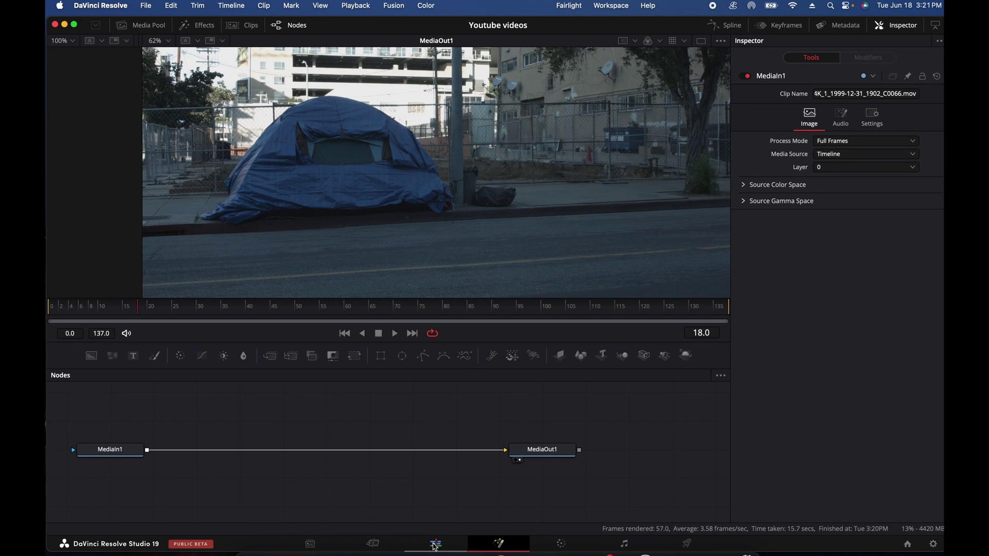
# Show the street clip on the Edit page's Timeline 1, enlarge Video 1, and scrub its footage.
pyautogui.click(436, 544)
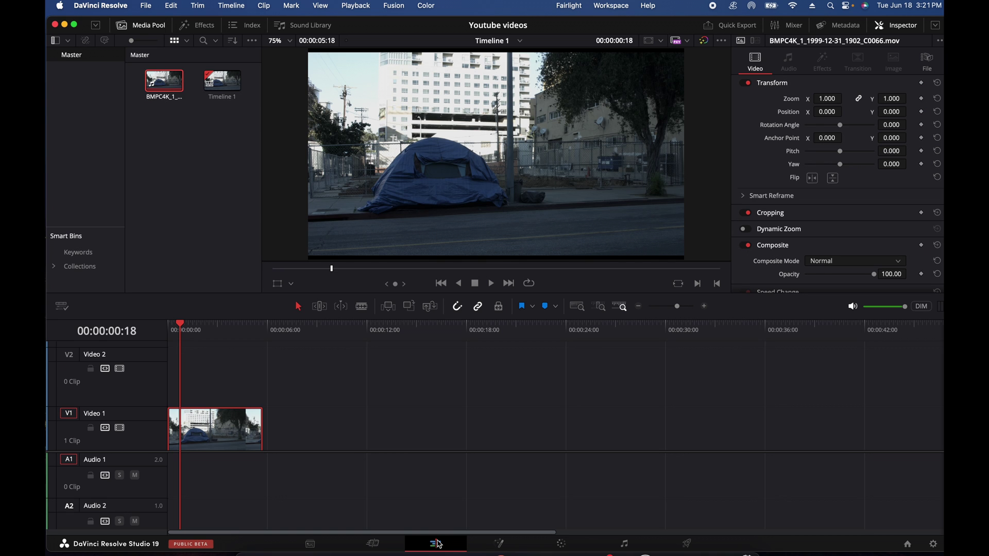
pyautogui.scroll(2, 448, 444)
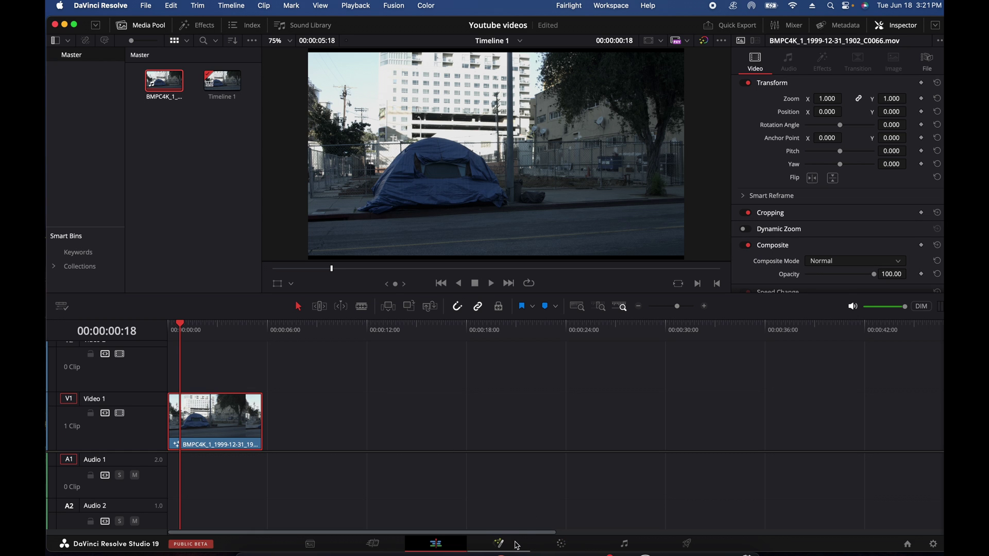
pyautogui.moveTo(211, 332); pyautogui.dragTo(191, 349)
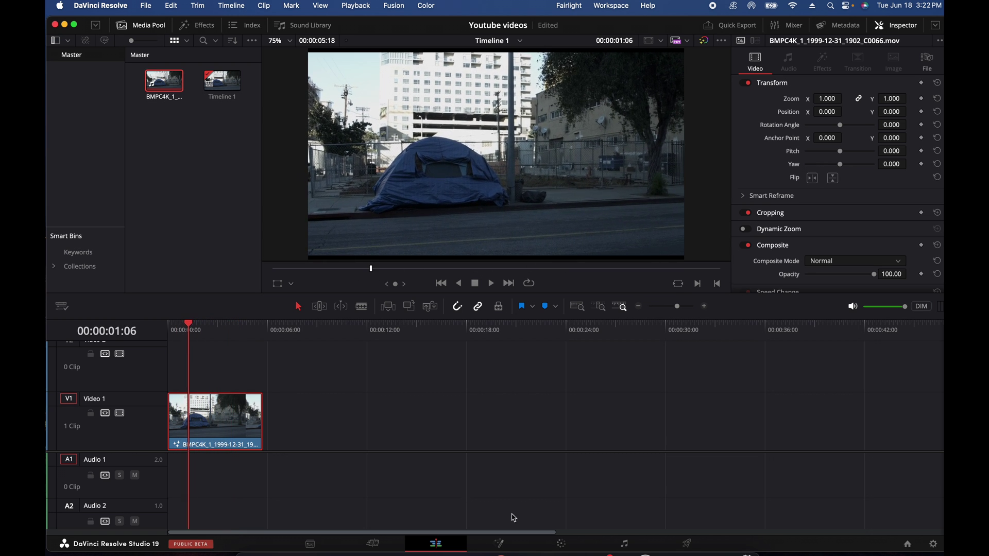
# Open the clip on the Fusion page and move to frame 77, where the bag is visible.
pyautogui.click(505, 544)
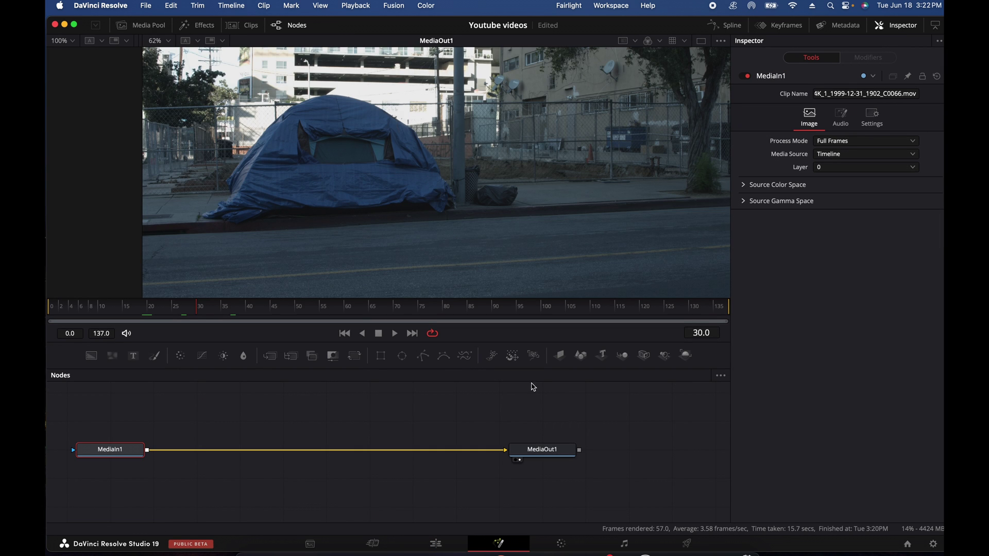
pyautogui.click(171, 309)
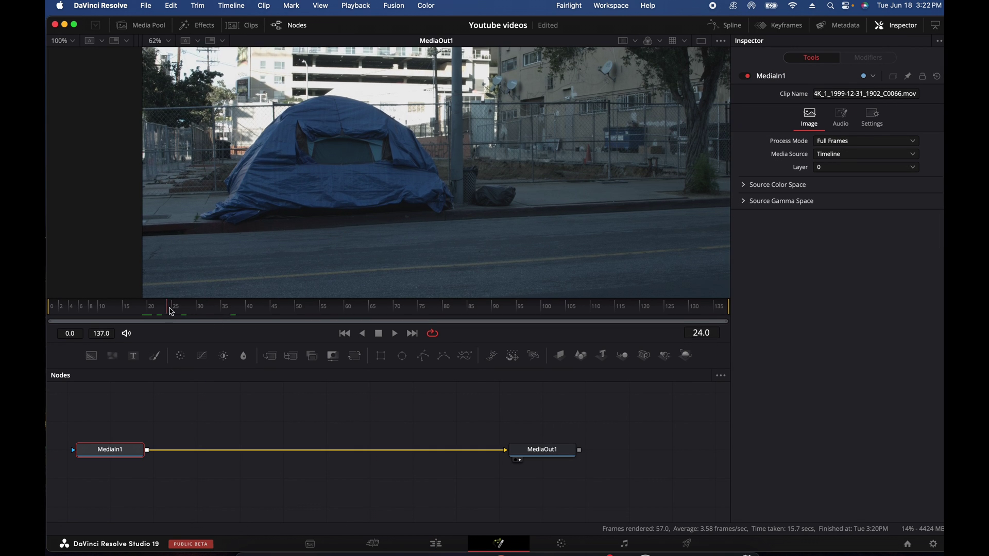
pyautogui.moveTo(172, 312); pyautogui.dragTo(430, 309)
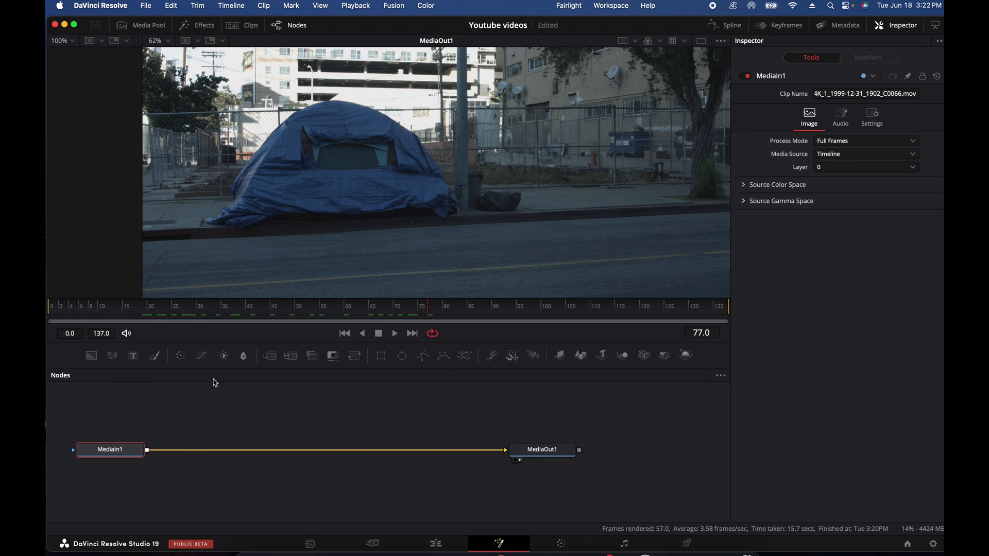
# Insert a Paint1 node after MediaIn1 and zoom the viewer to 250% on the bag.
pyautogui.click(160, 360)
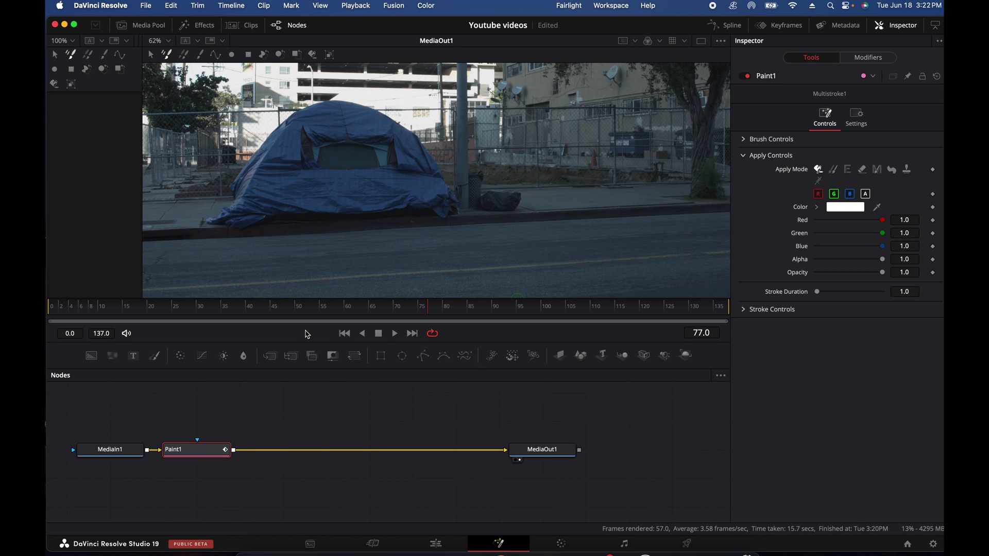
pyautogui.scroll(4, 585, 207)
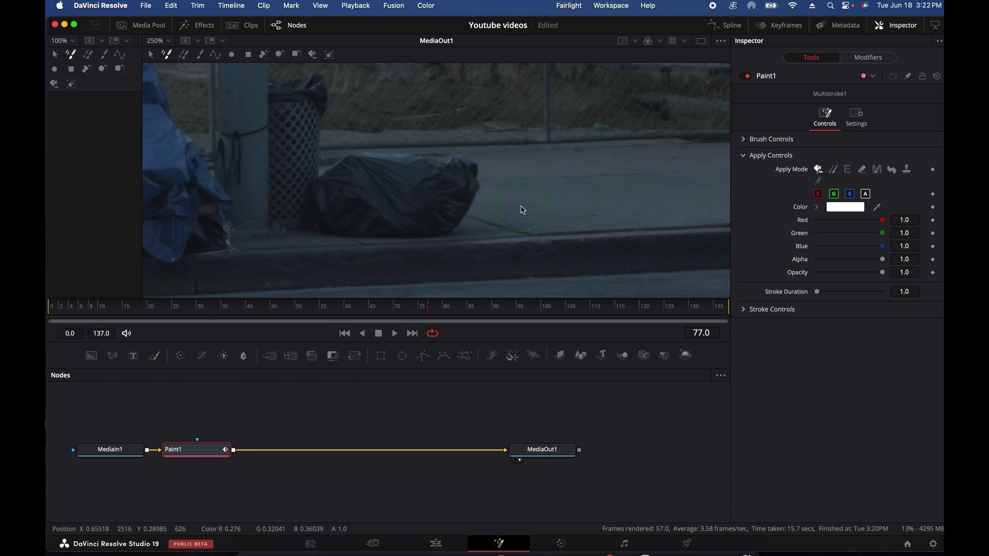
pyautogui.moveTo(523, 210); pyautogui.dragTo(533, 214)
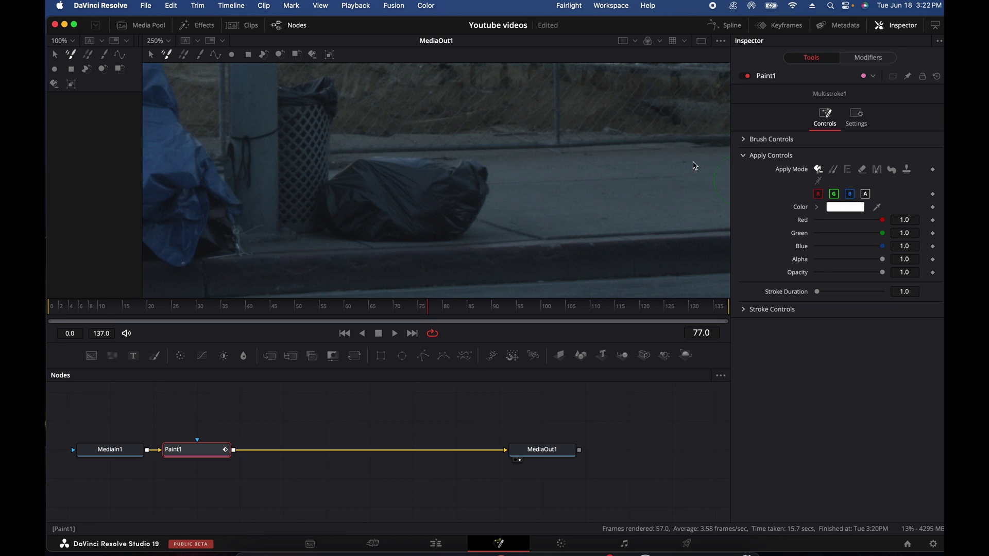
# Set Paint1 to Clone mode with the Stroke tool, sample clean sidewalk, and paint over the bag.
pyautogui.click(837, 172)
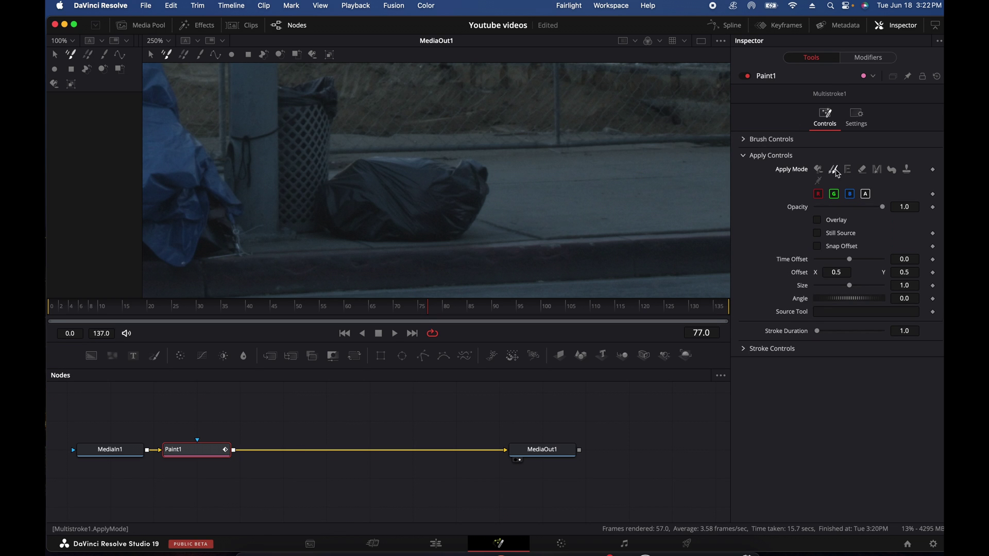
pyautogui.click(199, 58)
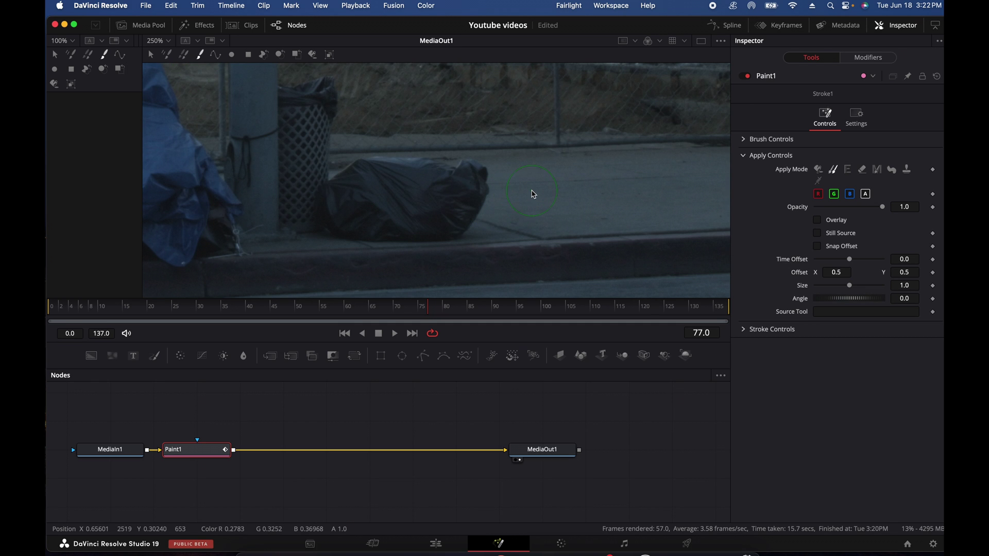
pyautogui.click(747, 140)
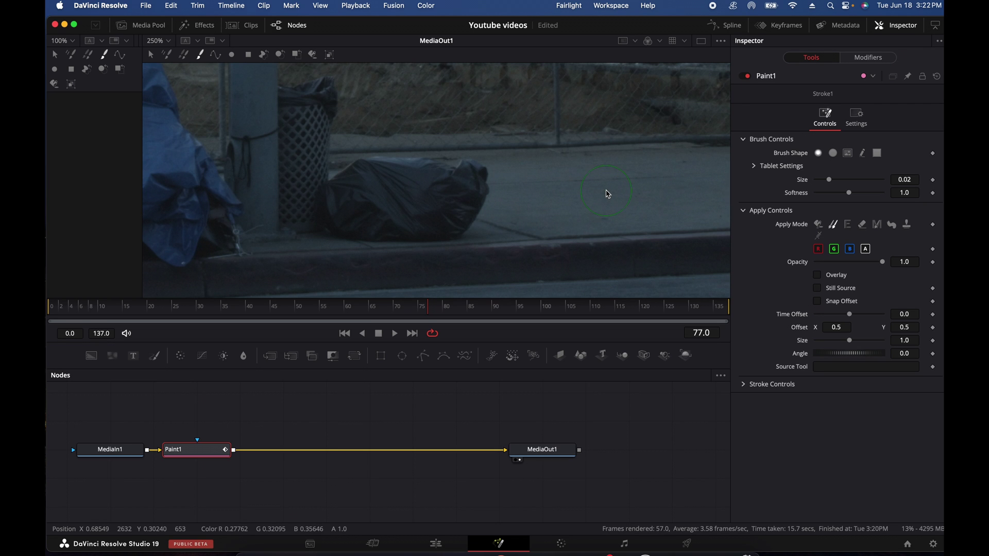
pyautogui.keyDown('alt'); pyautogui.click(644, 186); pyautogui.keyUp('alt')
pyautogui.moveTo(488, 180)
pyautogui.mouseDown()
pyautogui.moveTo(377, 173)
pyautogui.moveTo(439, 175)
pyautogui.moveTo(460, 189)
pyautogui.moveTo(460, 214)
pyautogui.moveTo(479, 196)
pyautogui.moveTo(476, 215)
pyautogui.moveTo(459, 224)
pyautogui.moveTo(391, 221)
pyautogui.moveTo(347, 215)
pyautogui.moveTo(358, 166)
pyautogui.moveTo(340, 214)
pyautogui.moveTo(398, 216)
pyautogui.moveTo(384, 204)
pyautogui.moveTo(413, 202)
pyautogui.moveTo(443, 207)
pyautogui.moveTo(410, 223)
pyautogui.moveTo(503, 215)
pyautogui.moveTo(500, 189)
pyautogui.moveTo(477, 170)
pyautogui.moveTo(489, 262)
pyautogui.mouseUp()
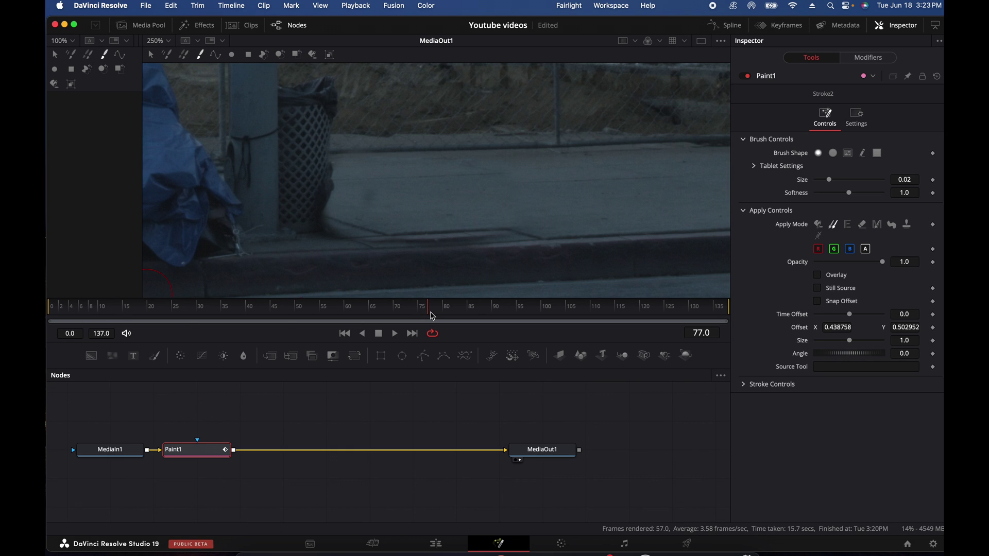
pyautogui.moveTo(92, 311); pyautogui.dragTo(408, 325)
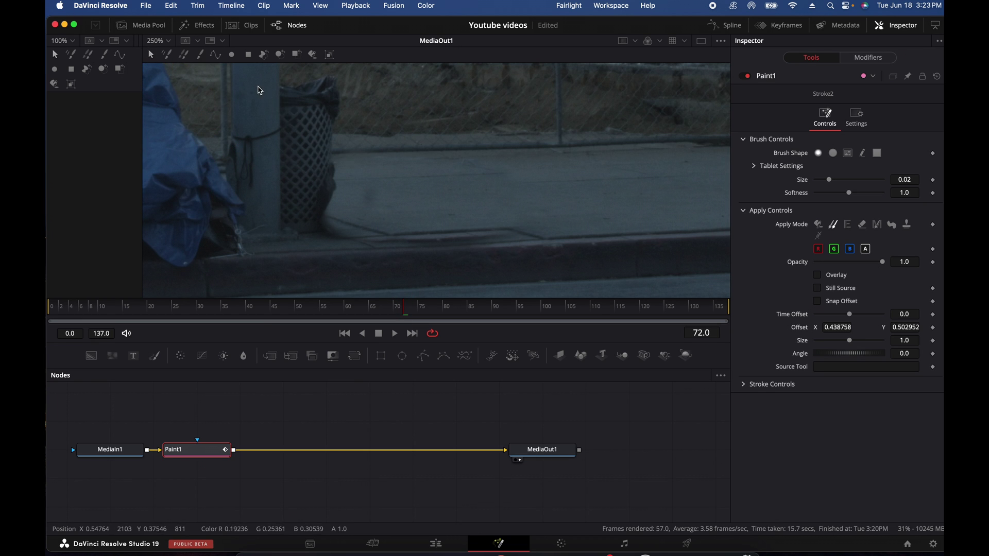
pyautogui.moveTo(256, 85)
pyautogui.mouseDown()
pyautogui.moveTo(314, 134)
pyautogui.moveTo(653, 294)
pyautogui.mouseUp()
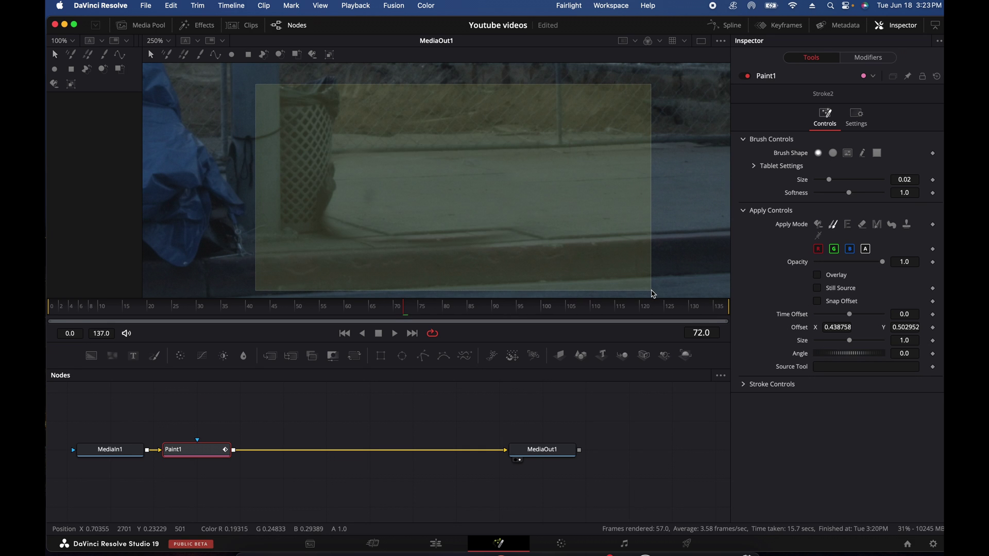
# Undo the stray rectangle stroke and group the clone stroke into PaintGroup1.
pyautogui.moveTo(653, 294); pyautogui.dragTo(653, 294)
pyautogui.press('super+z')
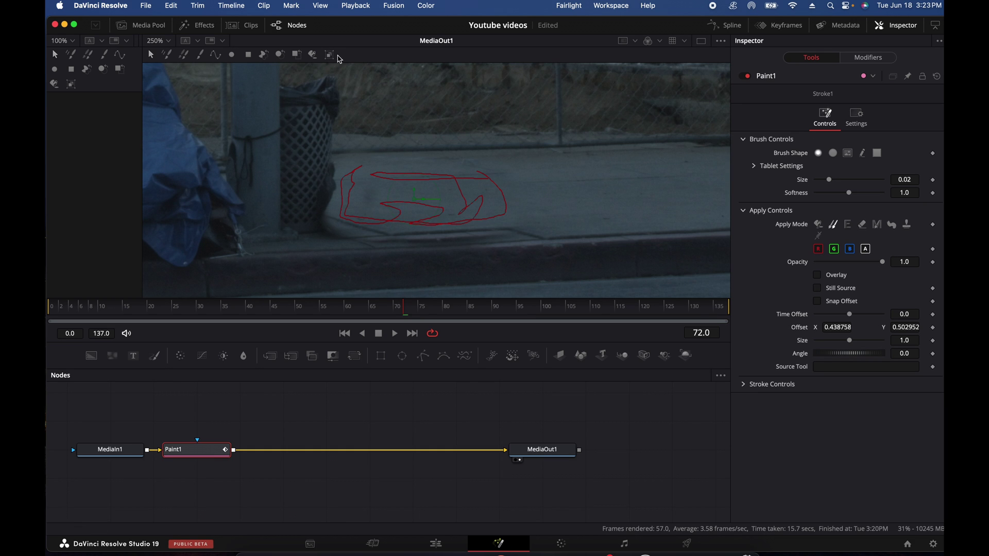
pyautogui.click(331, 55)
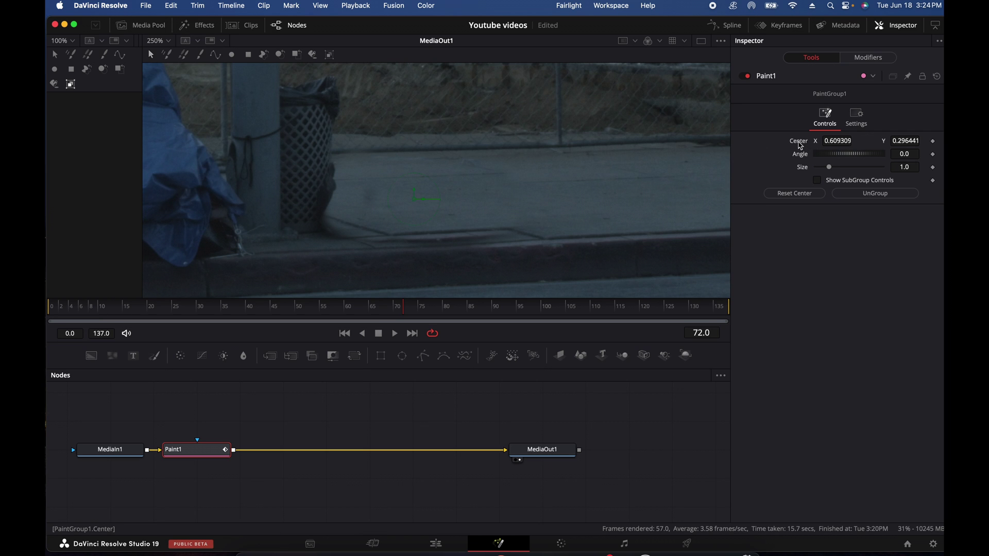
# Attach a Tracker position modifier, Track1, to PaintGroup1's Center and show its settings.
pyautogui.rightClick(800, 144)
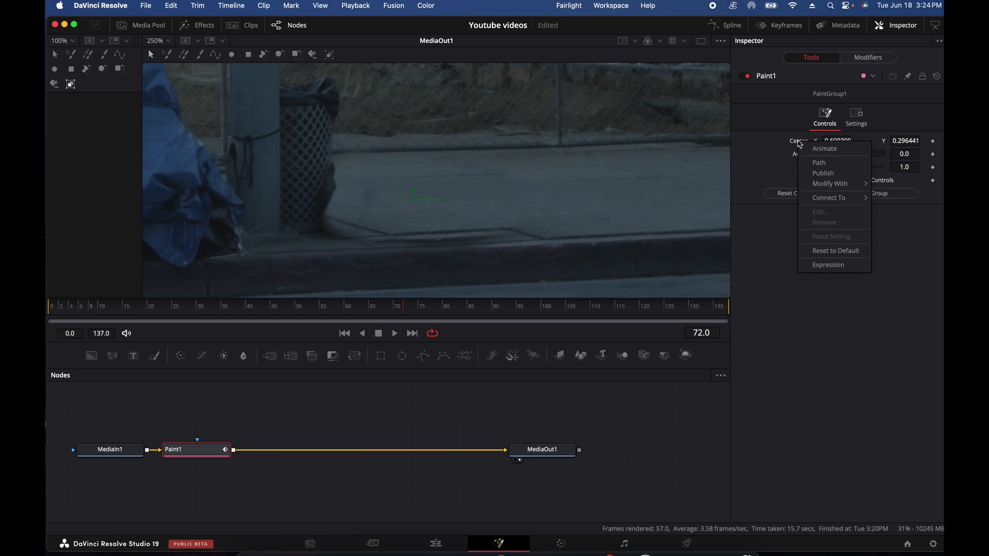
pyautogui.moveTo(844, 186)
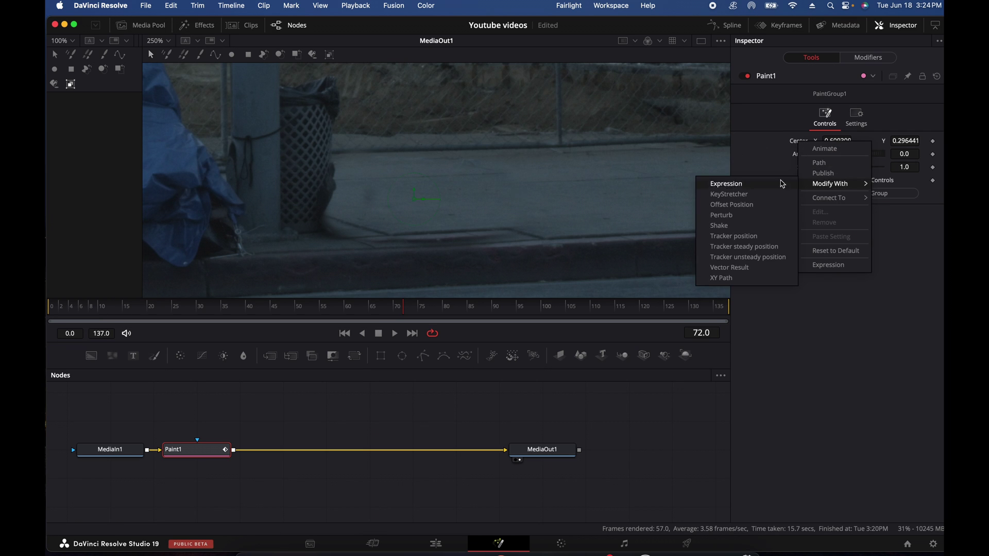
pyautogui.click(749, 241)
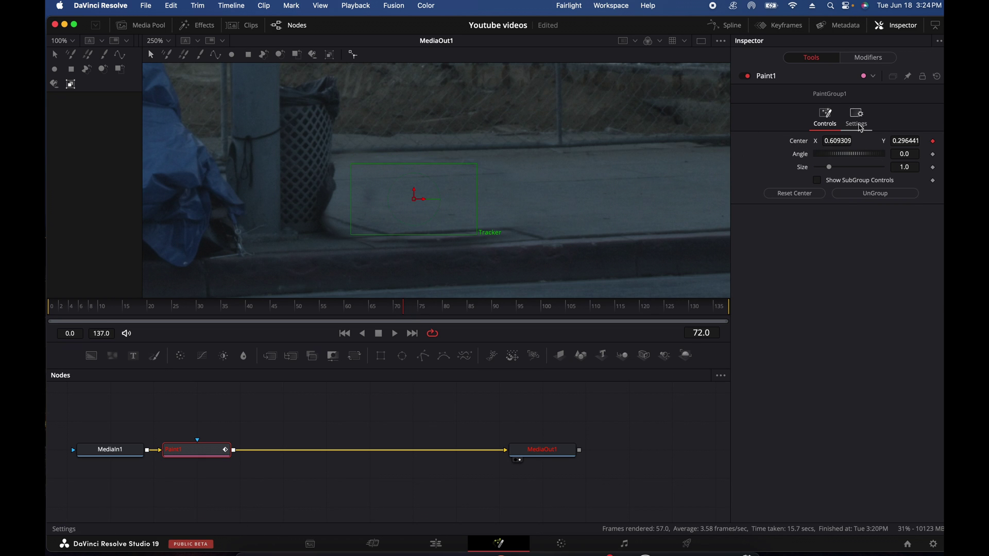
pyautogui.click(871, 59)
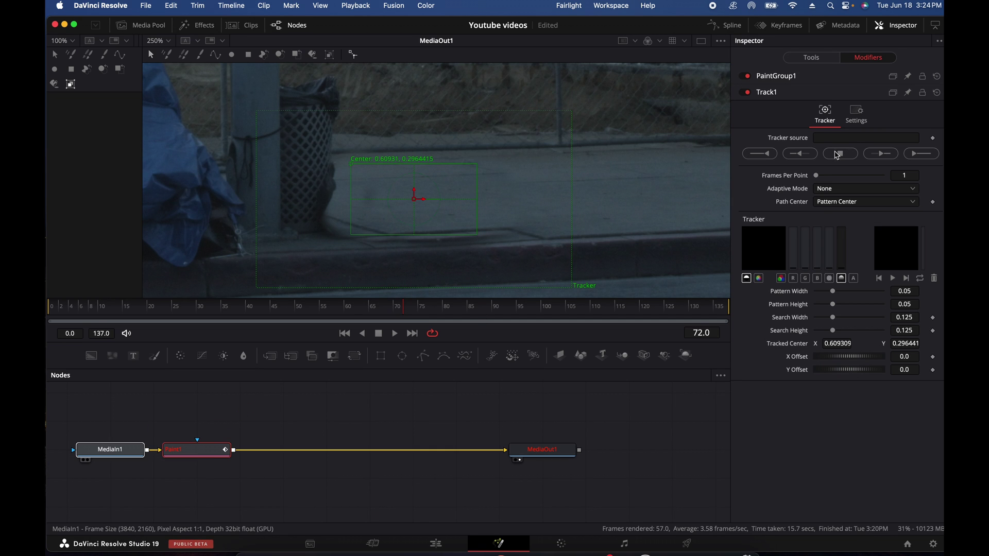
# Set MediaIn1 as the tracker source and track forward across frames 0–137.
pyautogui.moveTo(854, 139); pyautogui.dragTo(854, 138)
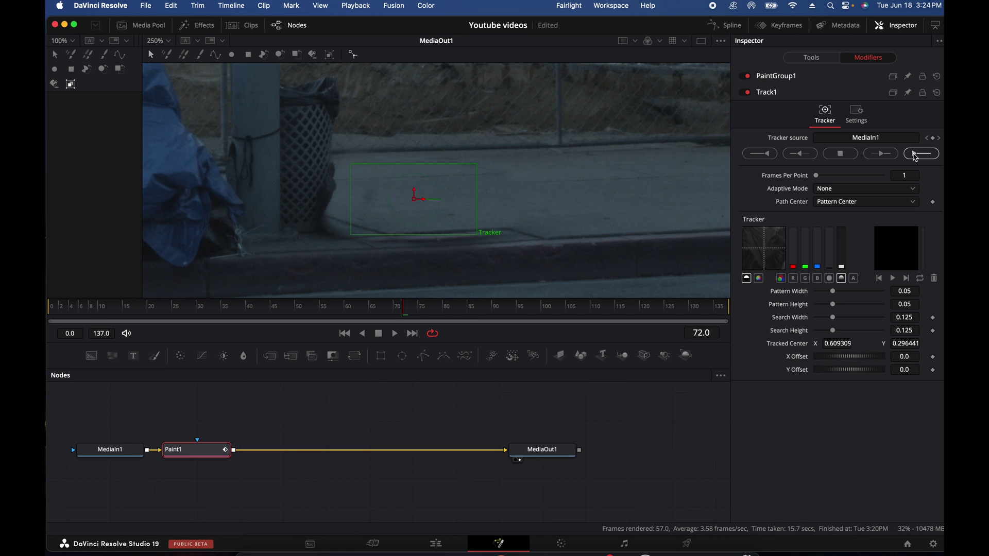
pyautogui.click(915, 157)
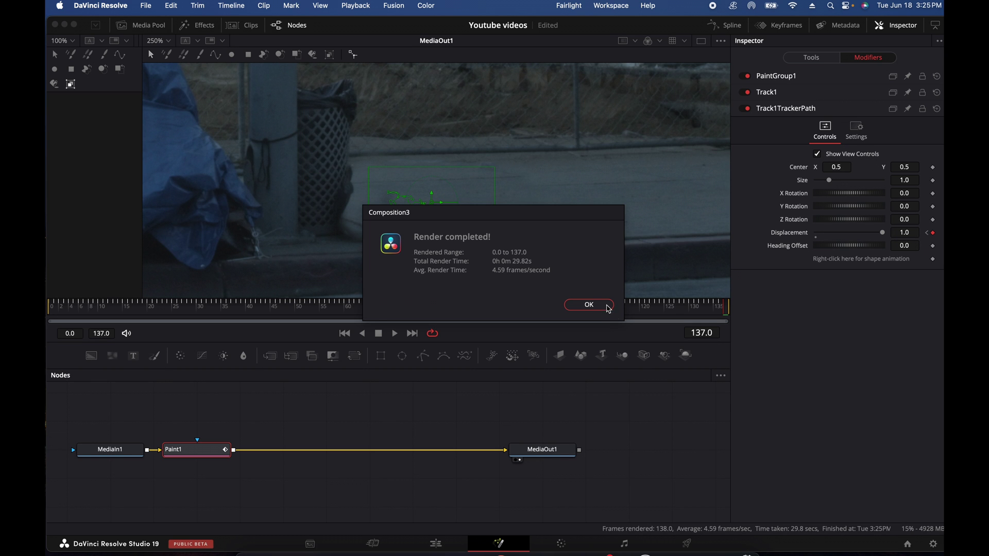
pyautogui.click(609, 308)
# Check that the patch follows the camera, then preview the cleaned clip on the Edit page.
pyautogui.moveTo(323, 312); pyautogui.dragTo(234, 296)
pyautogui.scroll(-8, 447, 221)
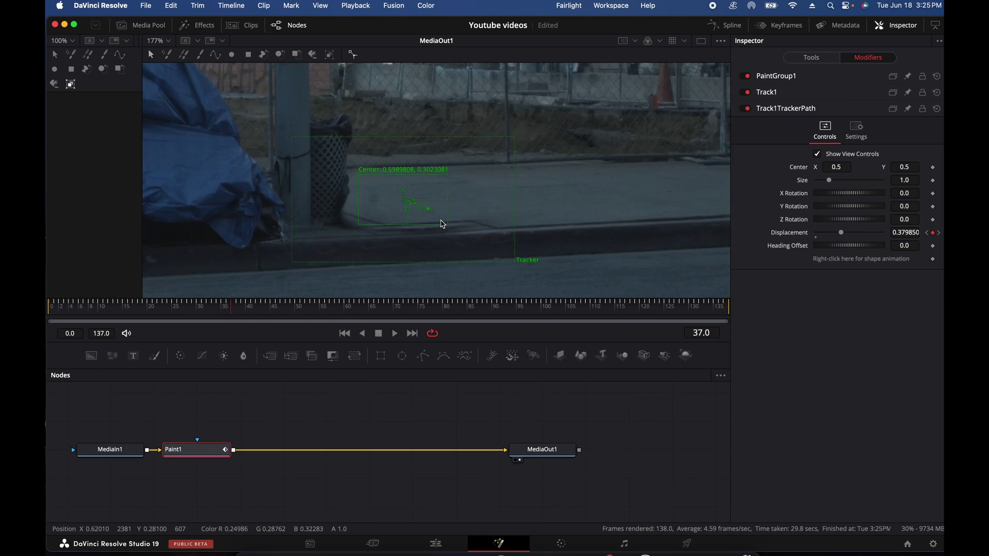
pyautogui.click(439, 542)
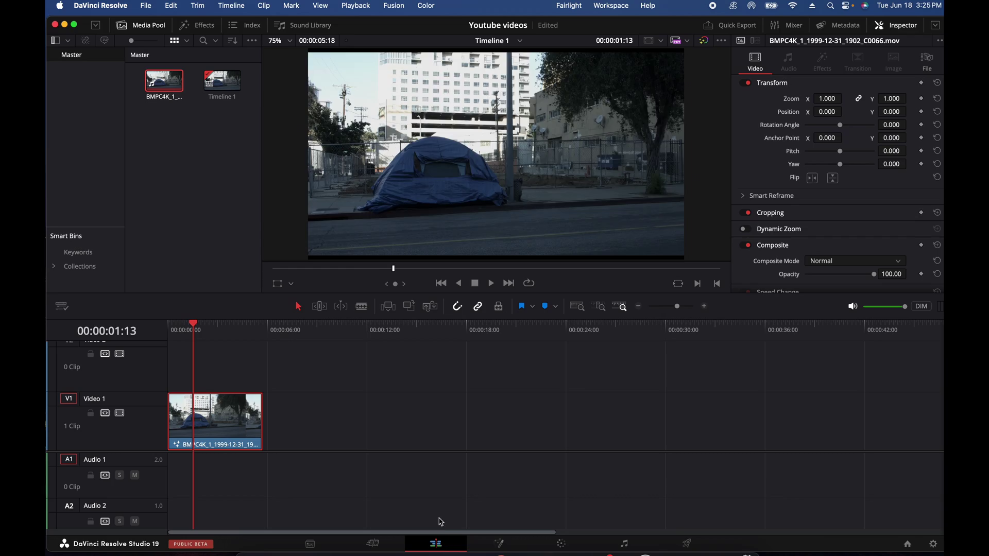
pyautogui.moveTo(329, 271); pyautogui.dragTo(655, 269)
pyautogui.click(525, 268)
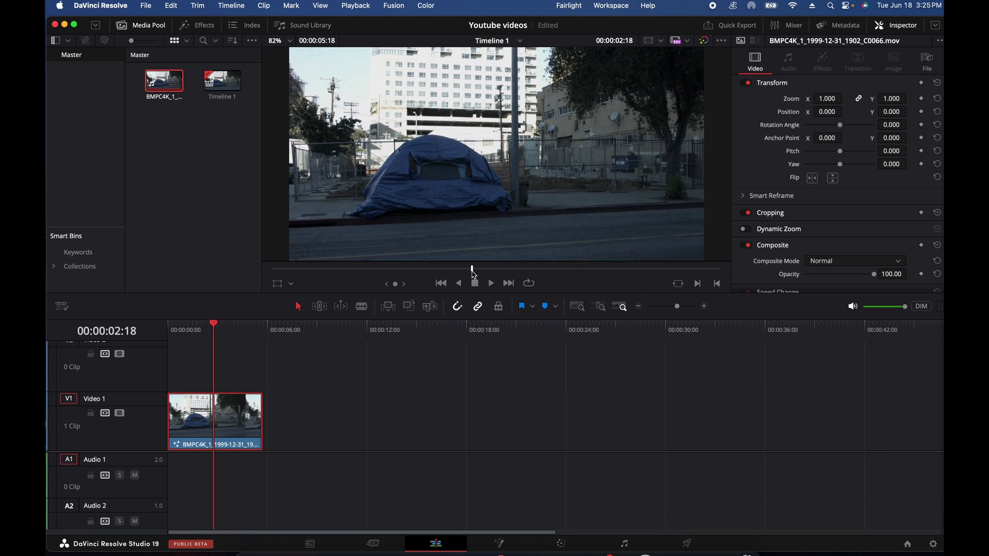